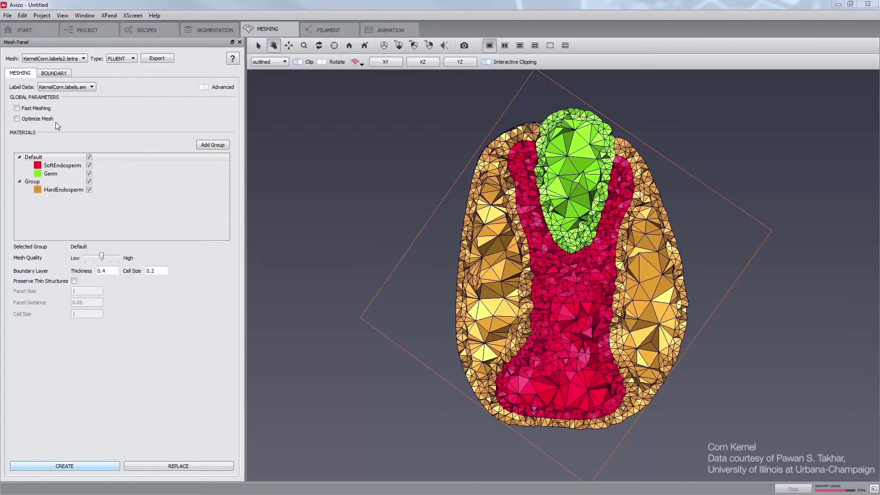
With Fast Meshing off, regenerate KernelCorn.labels.tetra in place using REPLACE
left_click(16, 108)
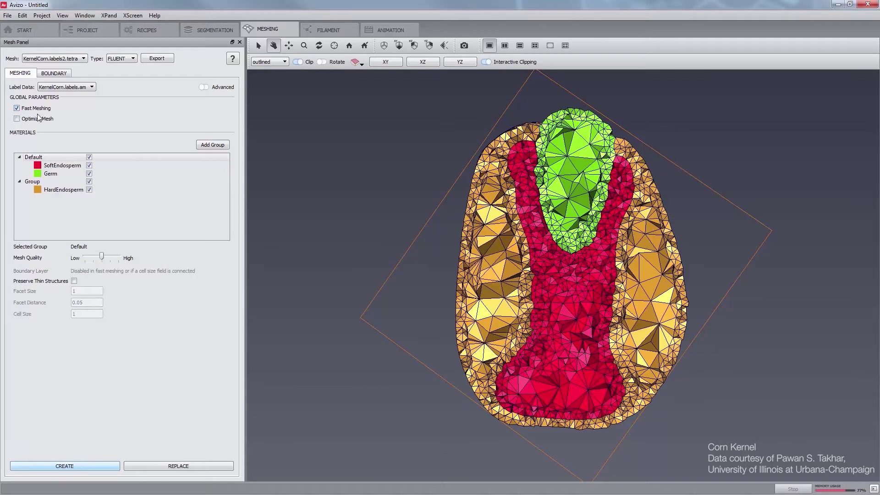
left_click(16, 109)
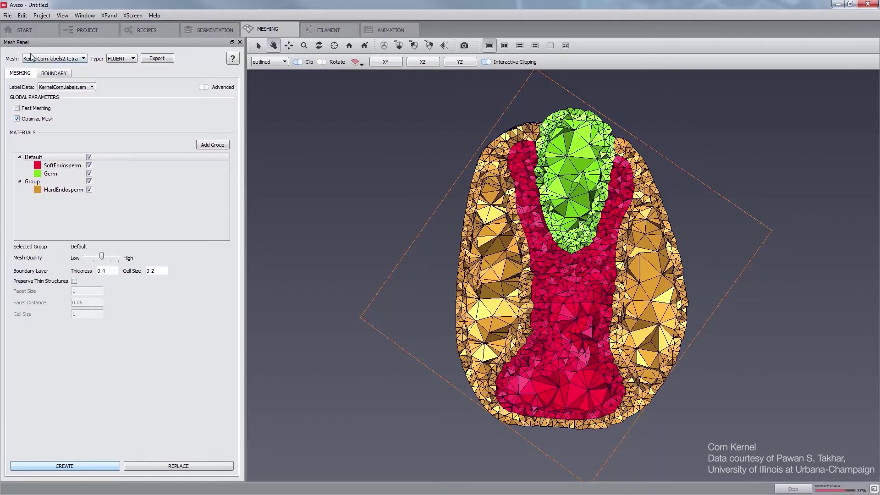
left_click(52, 59)
left_click(55, 72)
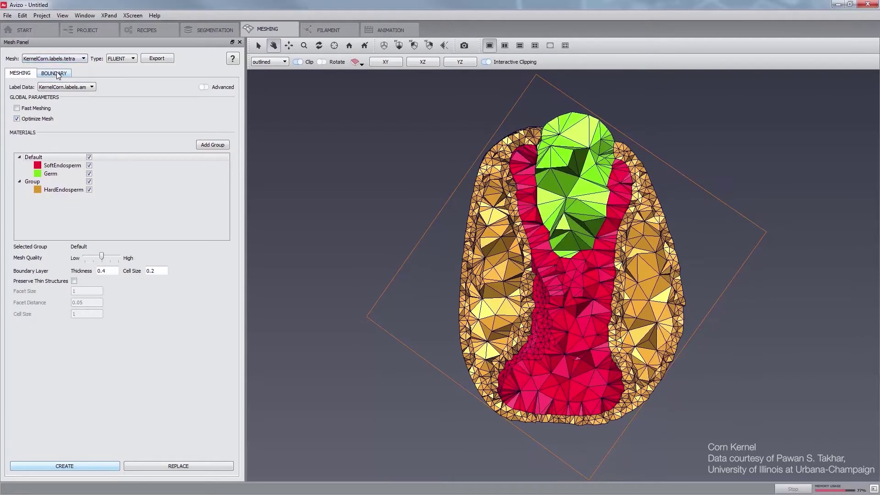
left_click(138, 466)
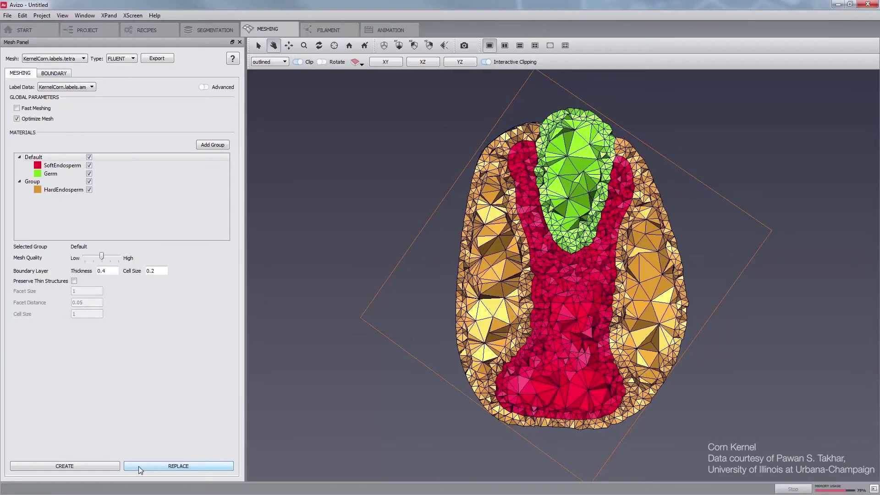
Switch the Mesh selection between KernelCorn.labels2.tetra and KernelCorn.labels.tetra to compare them
left_click(57, 58)
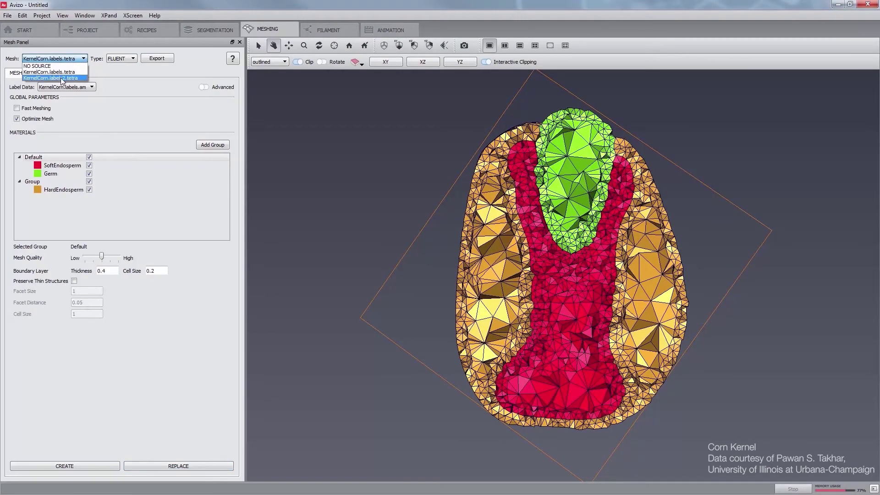
left_click(63, 78)
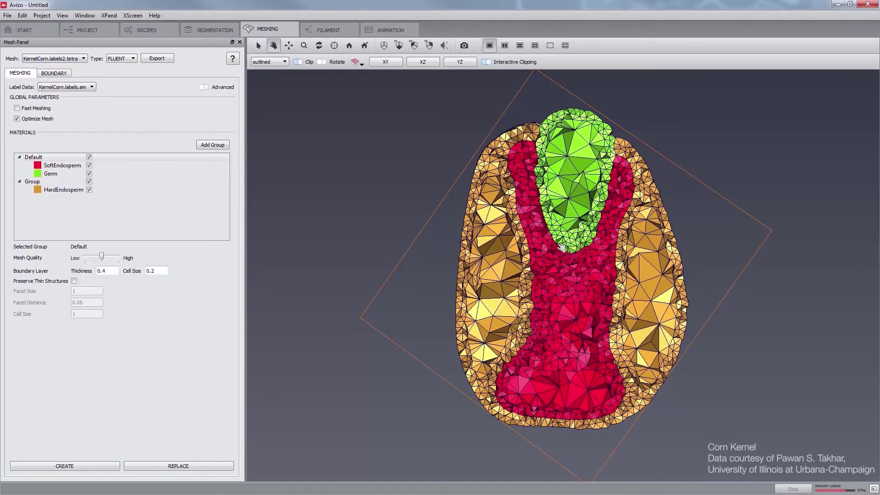
left_click(60, 59)
left_click(66, 75)
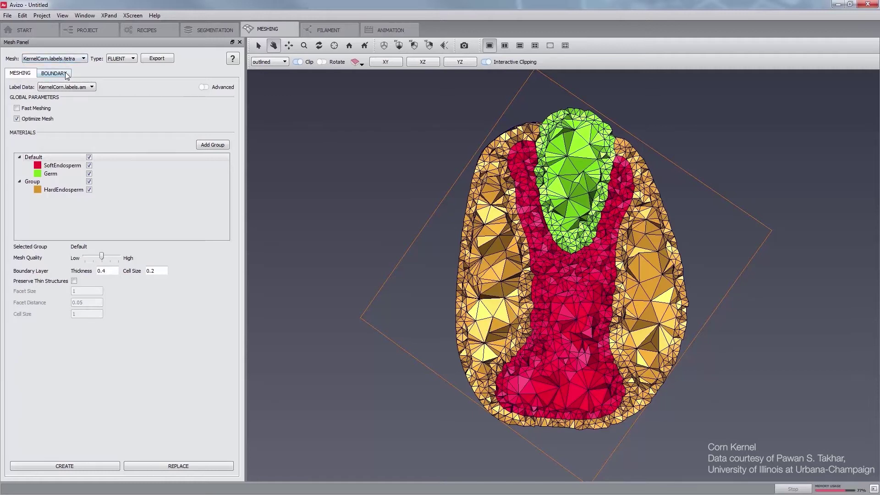
left_click(60, 59)
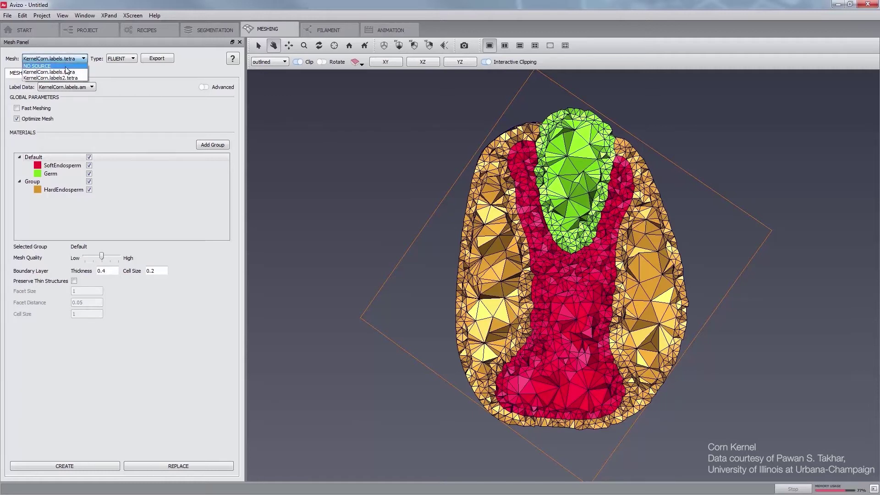
left_click(70, 76)
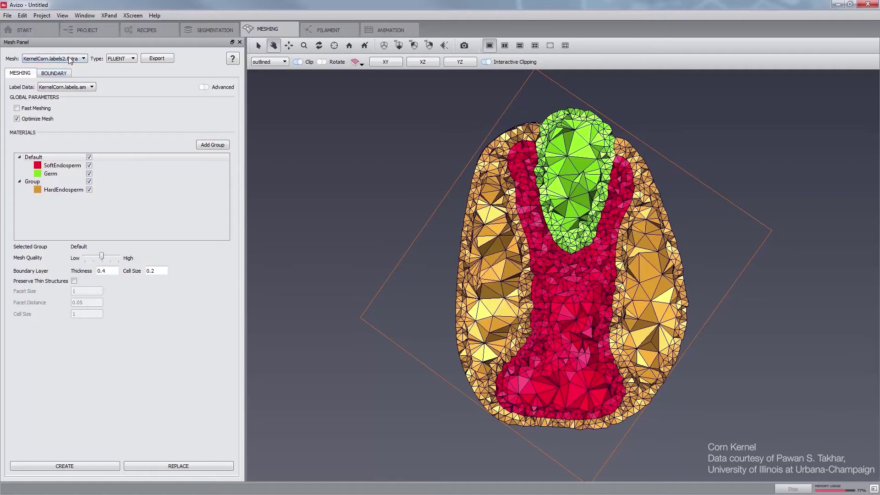
left_click(71, 60)
left_click(74, 72)
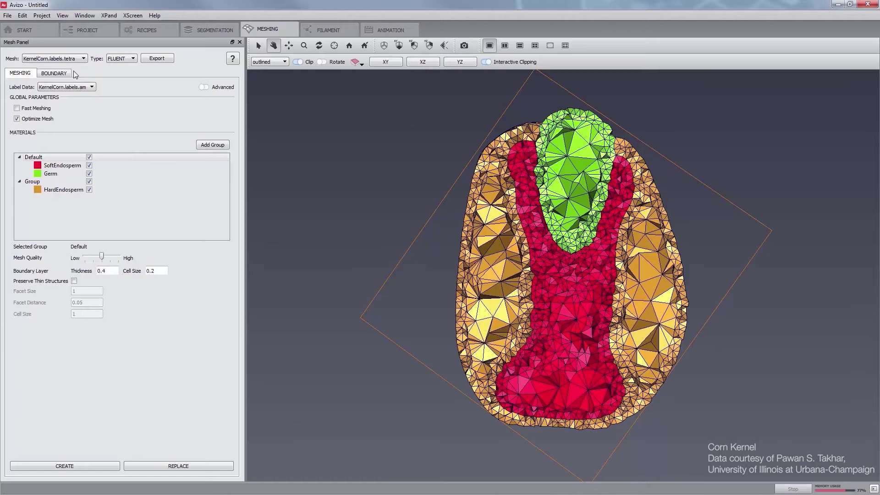
Add a Tetra Grid View to KernelCorn.labels.tetra, showing its bounding box without tetrahedra
left_click(89, 28)
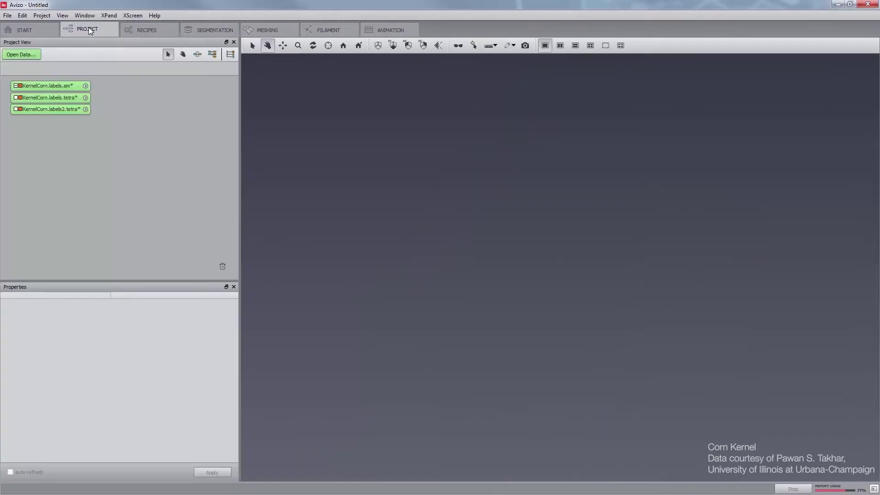
left_click(66, 100)
right_click(67, 101)
left_click(202, 155)
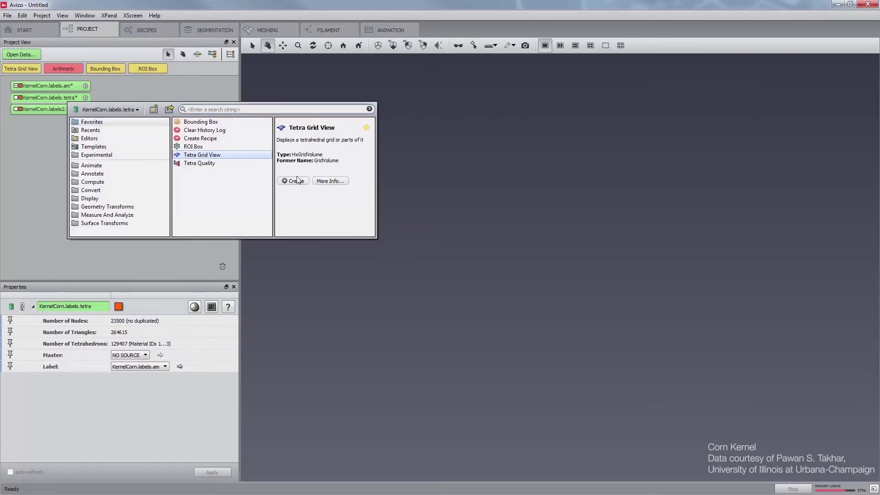
left_click(296, 182)
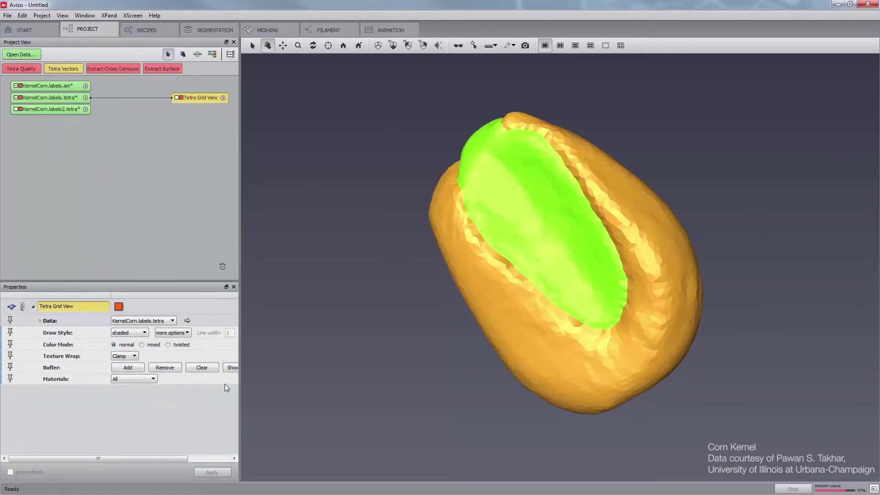
left_click_drag(178, 459, 215, 459)
left_click(197, 368)
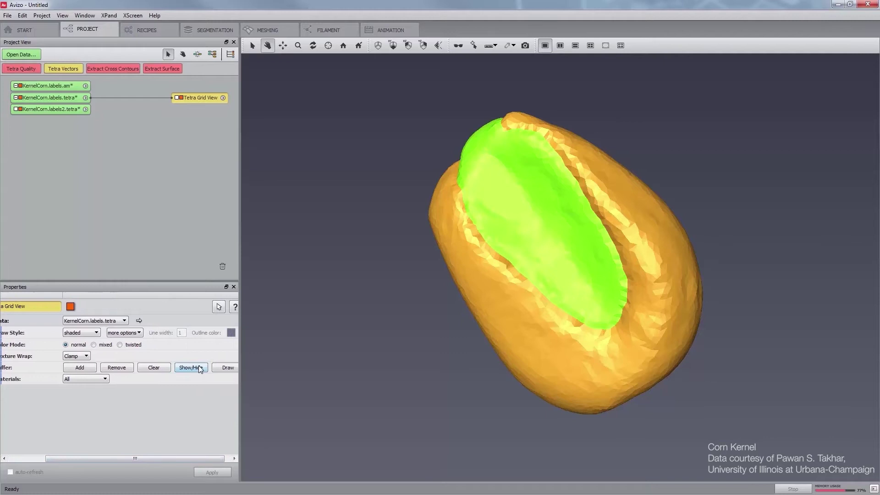
left_click(109, 369)
Add Tetra Grid View 2 to KernelCorn.labels2.tetra, likewise showing its bounding box without tetrahedra
left_click(63, 110)
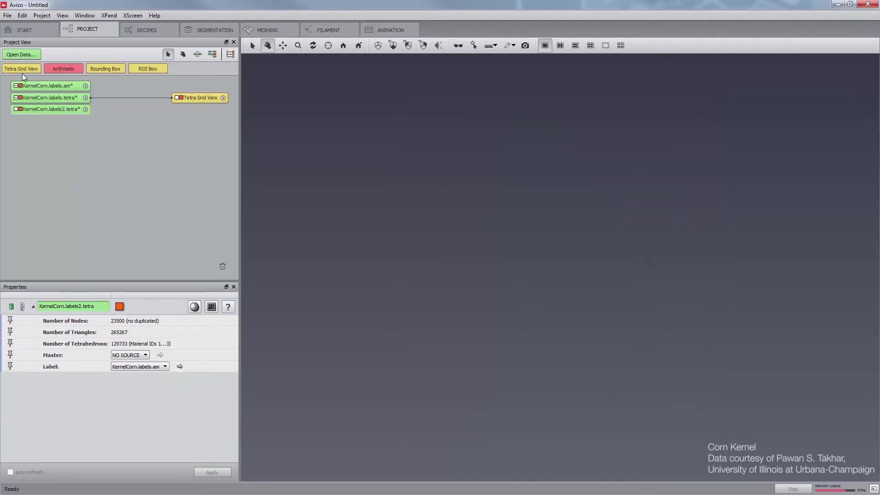
left_click(26, 67)
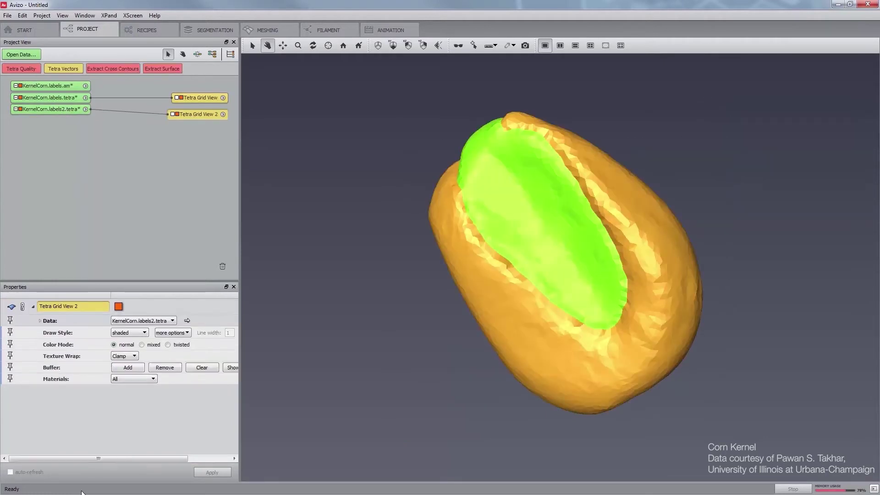
left_click_drag(109, 458, 152, 458)
left_click(178, 368)
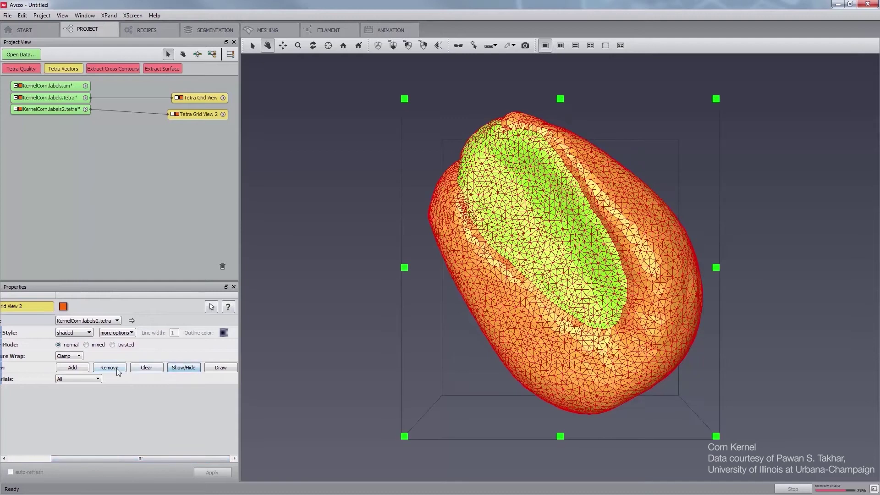
left_click(109, 367)
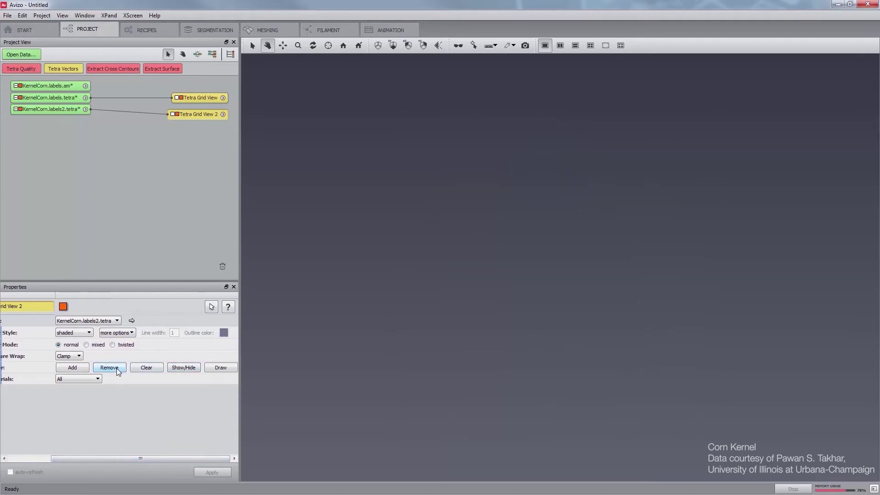
left_click(59, 109)
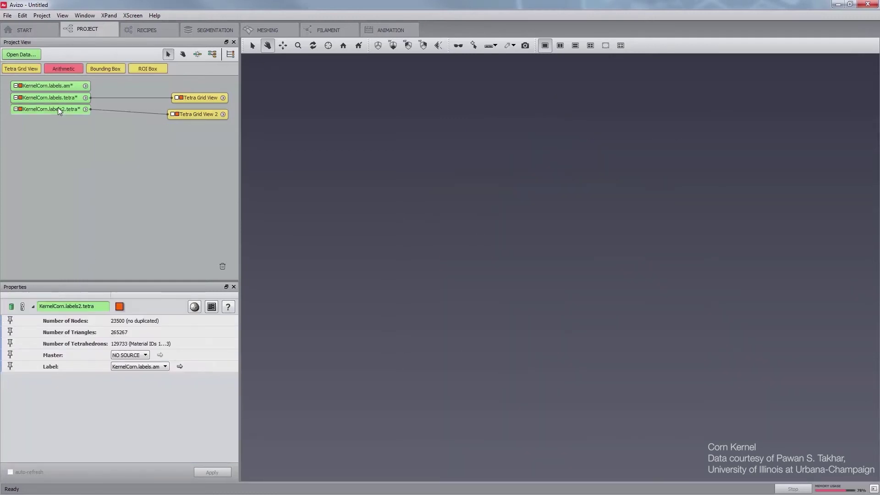
Select KernelCorn.labels2.tetra's tetrahedra with quality R<.02 and check the count: 233 of 129733
left_click(194, 306)
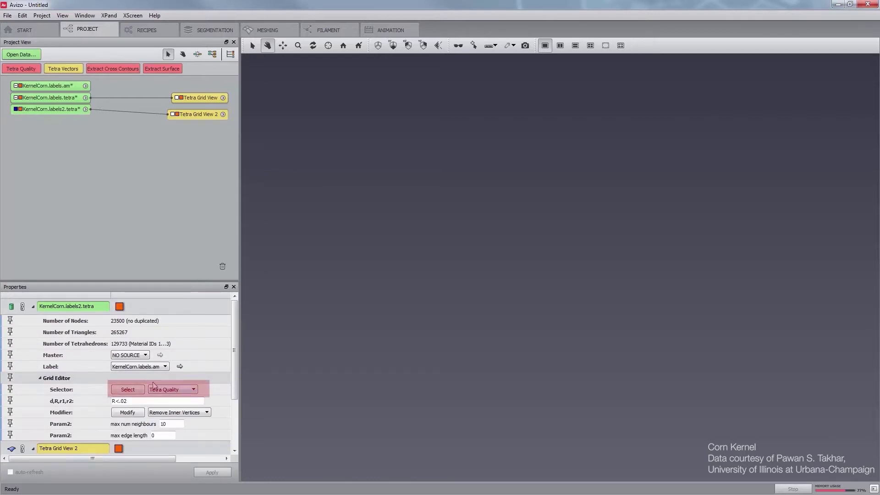
left_click(127, 391)
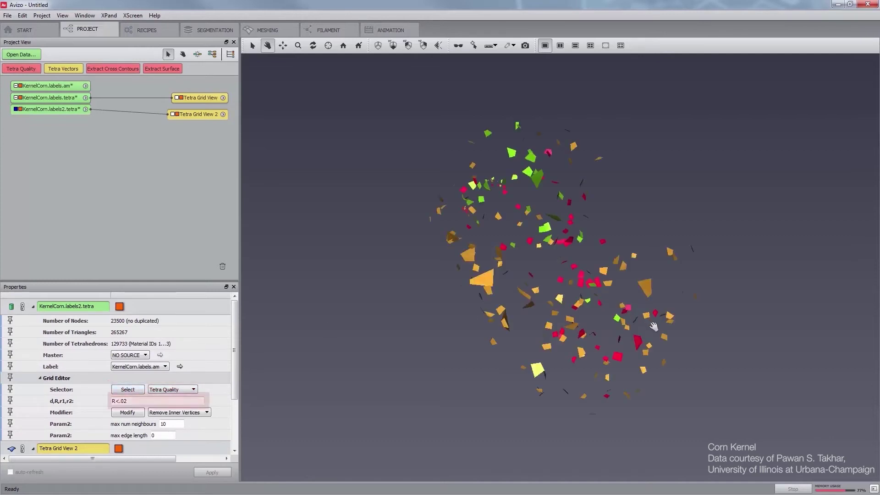
left_click_drag(655, 335, 579, 201)
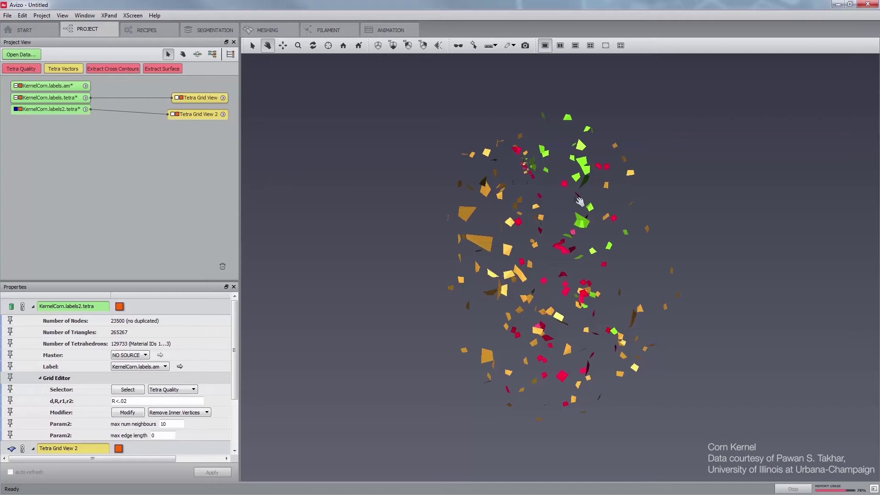
left_click(875, 489)
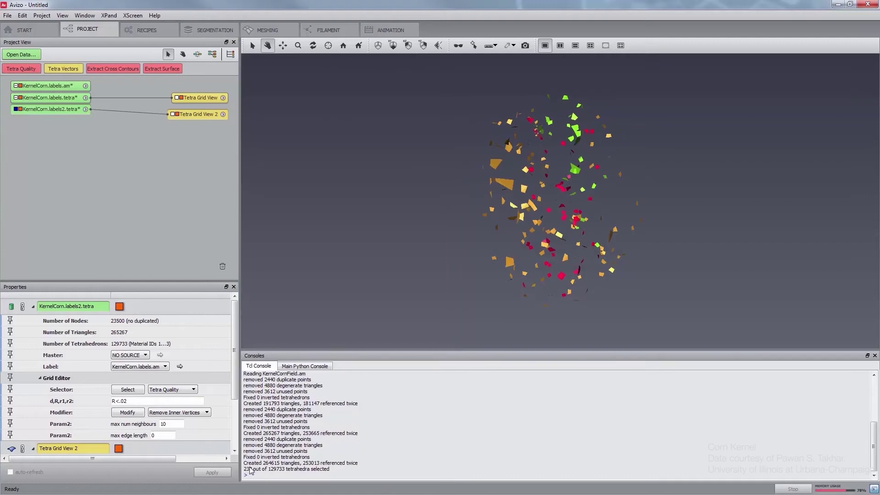
Run the R<.02 Tetra Quality selection on KernelCorn.labels.tetra, yielding 17 of 129407
left_click(875, 490)
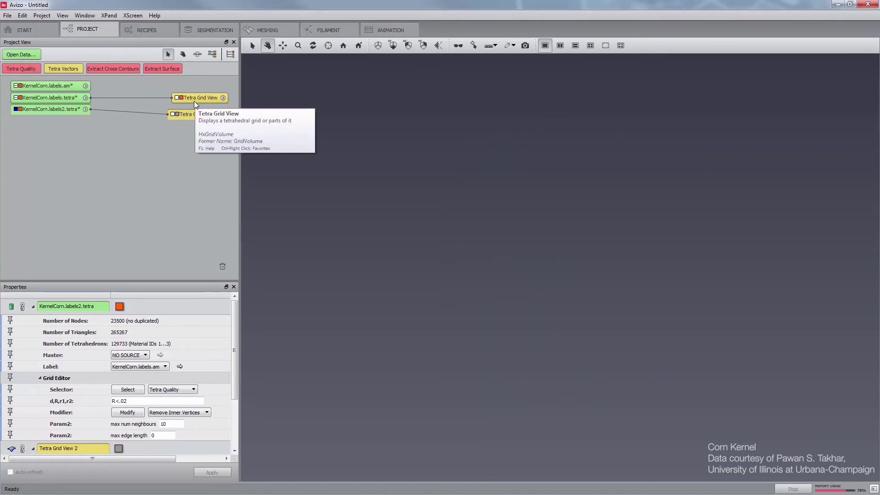
left_click(68, 98)
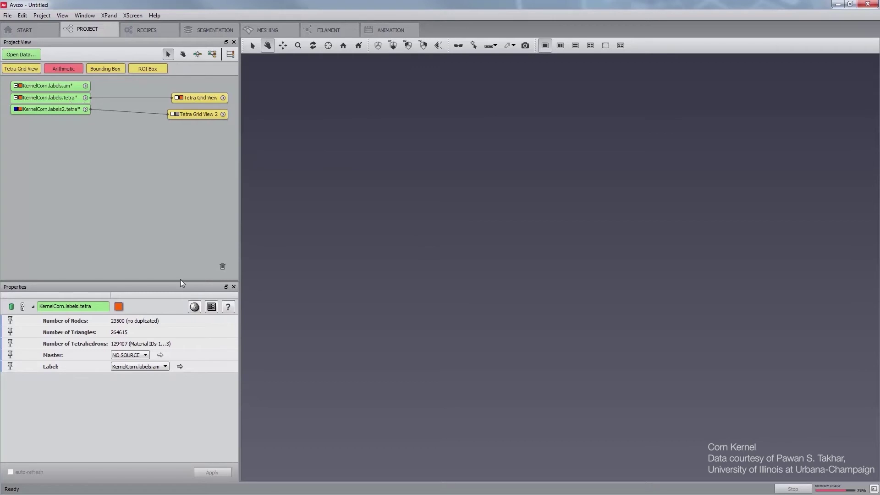
left_click(195, 307)
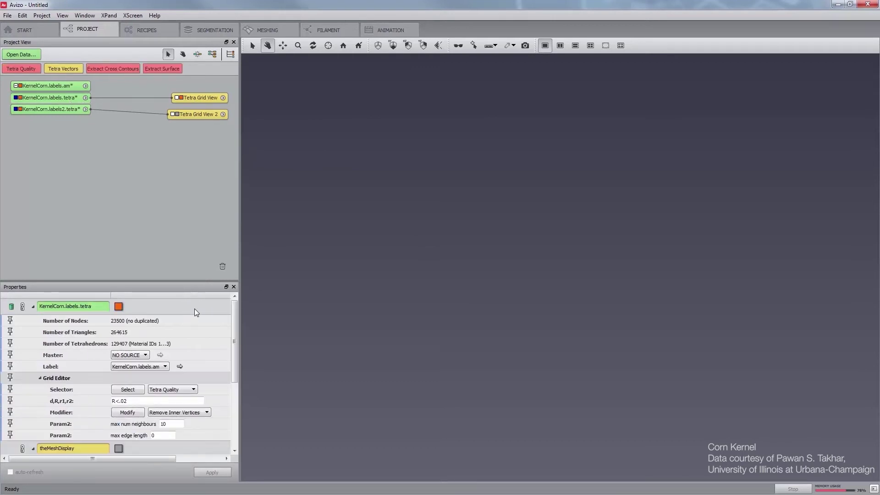
left_click(123, 393)
left_click(137, 393)
left_click(873, 489)
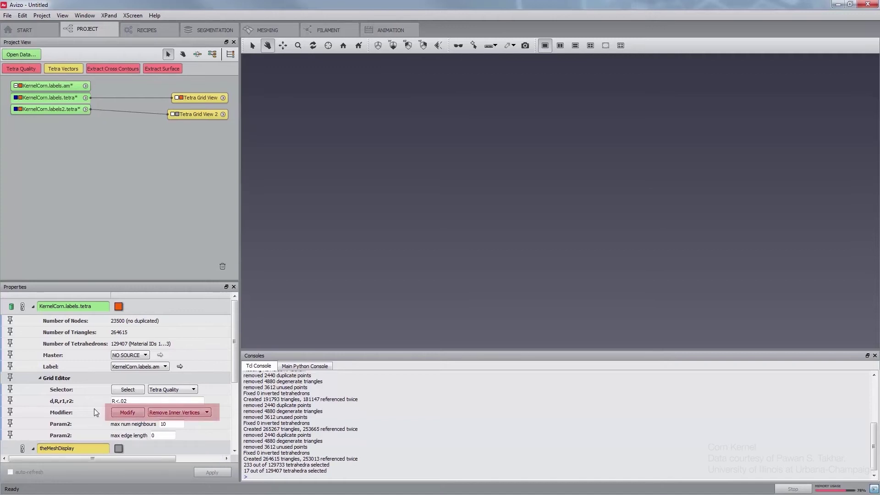
Apply Repair Bad Tetras and reselect, leaving 1 of 130007 tetrahedra below R<.02
left_click(175, 415)
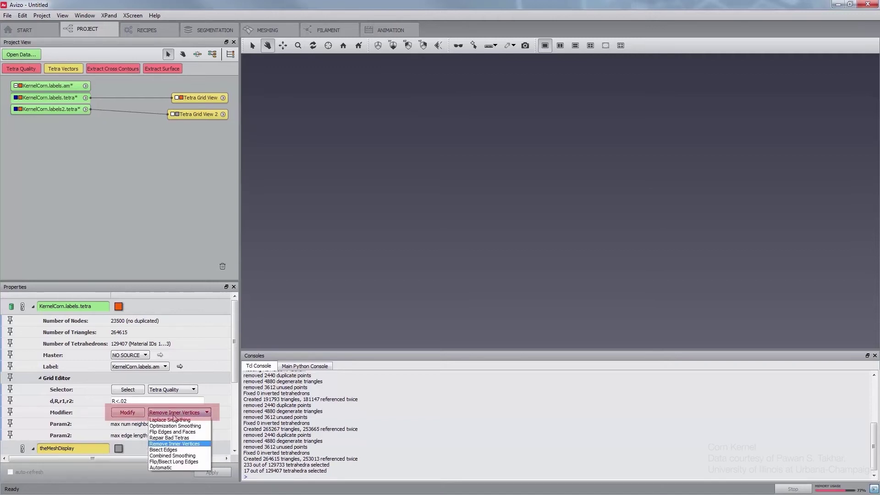
left_click(175, 438)
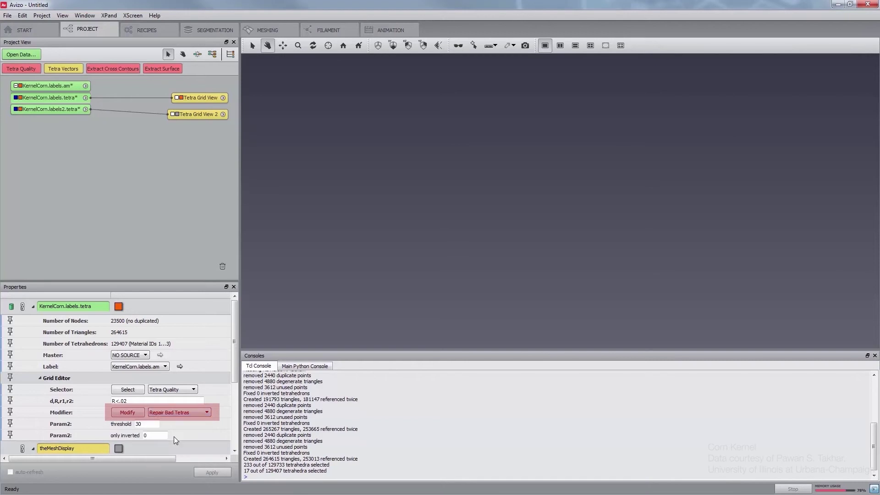
left_click(127, 412)
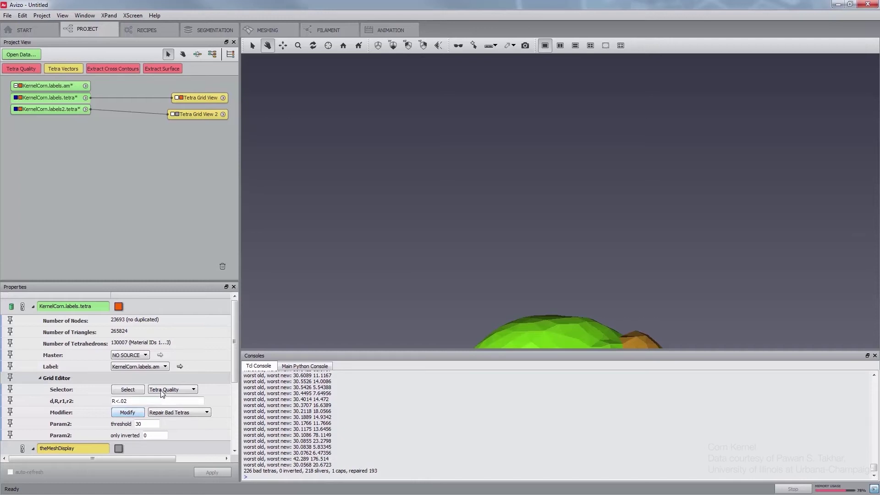
left_click(128, 390)
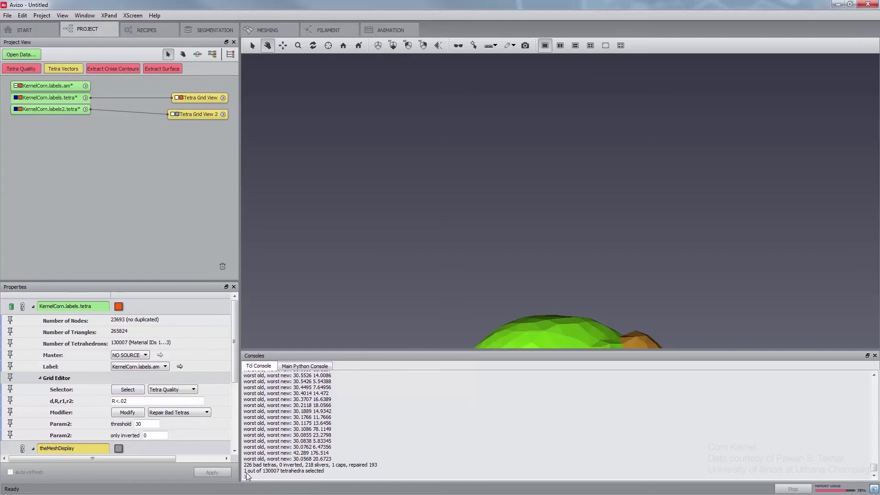
Delete the Tetra Grid View and Tetra Grid View 2 display modules
left_click(191, 98)
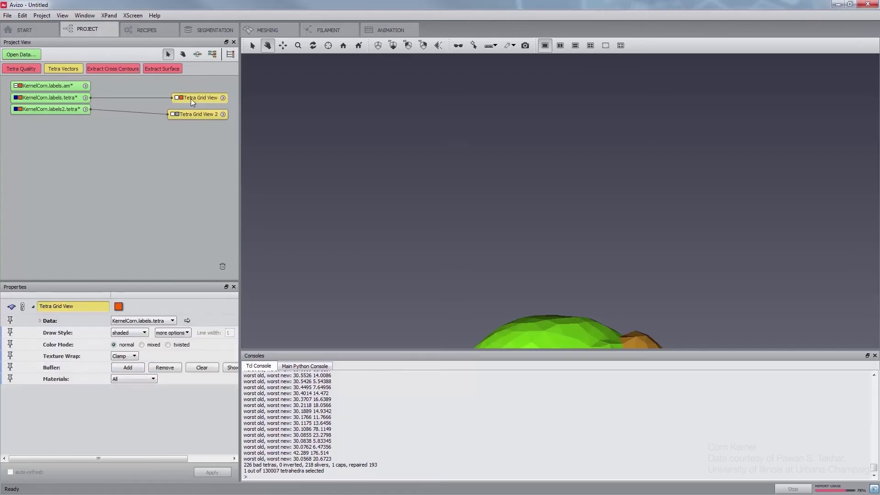
key("Delete")
left_click(197, 114)
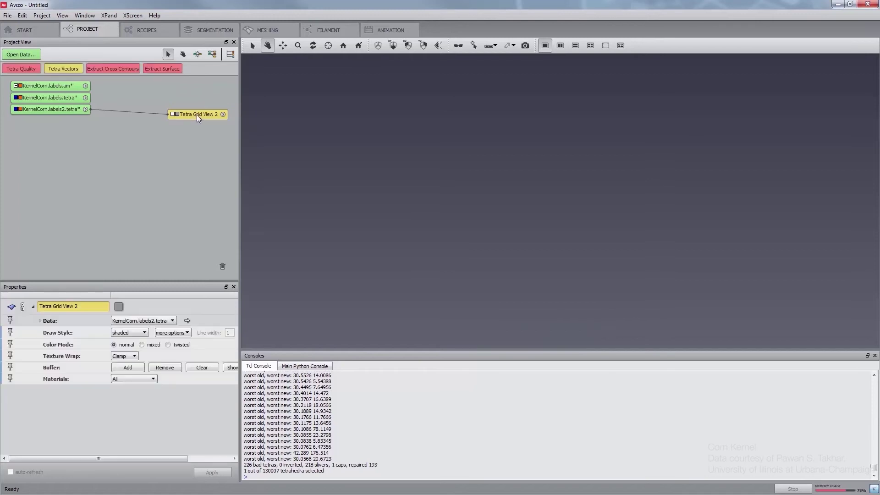
key("Delete")
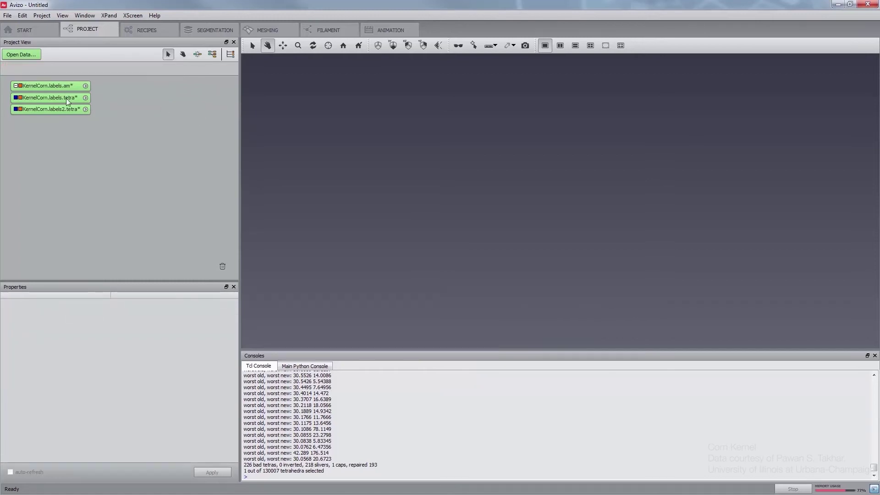
Close the Grid Editor on both KernelCorn tetra meshes and hide the Consoles panel
left_click(66, 98)
left_click(195, 306)
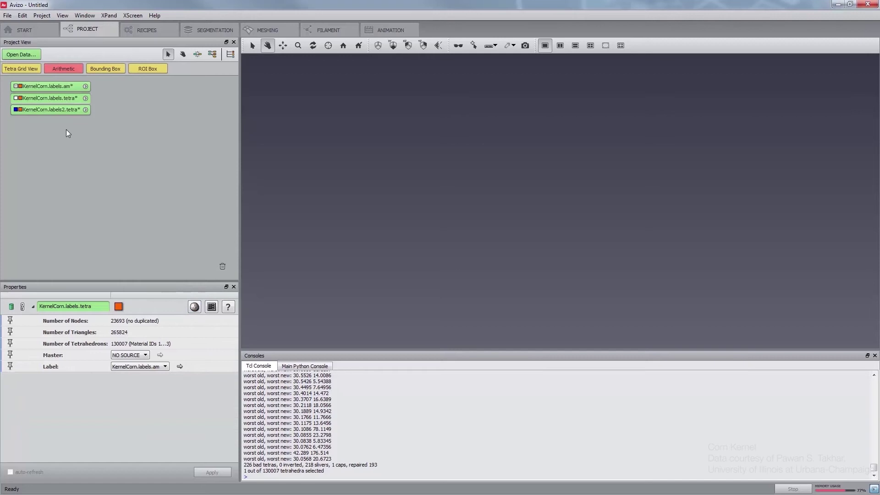
left_click(65, 110)
left_click(195, 307)
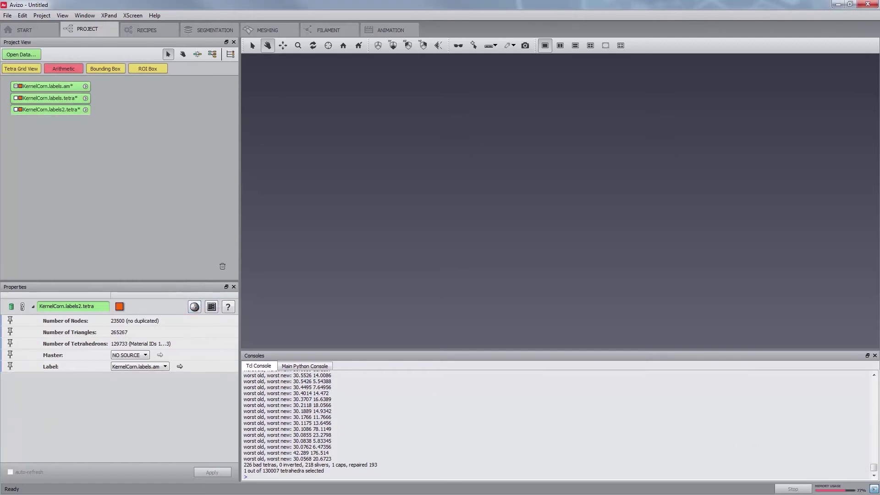
left_click(874, 489)
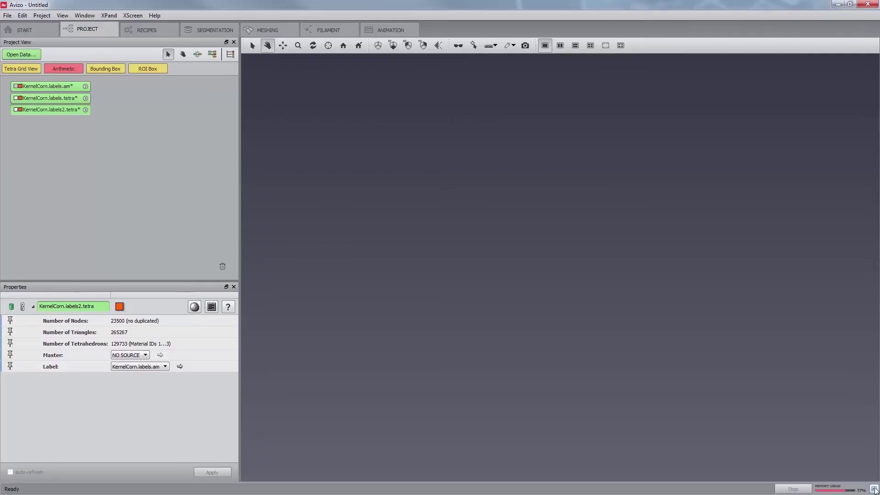
Attach an Image Curvature module to KernelCorn.labels.am with 3D interpretation and apply it
left_click(62, 84)
right_click(61, 84)
type("image ")
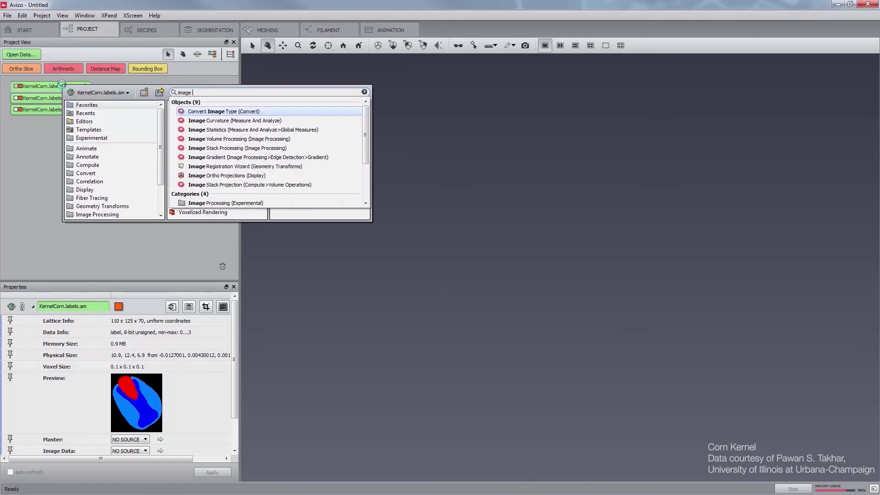
type("curva")
key("Return")
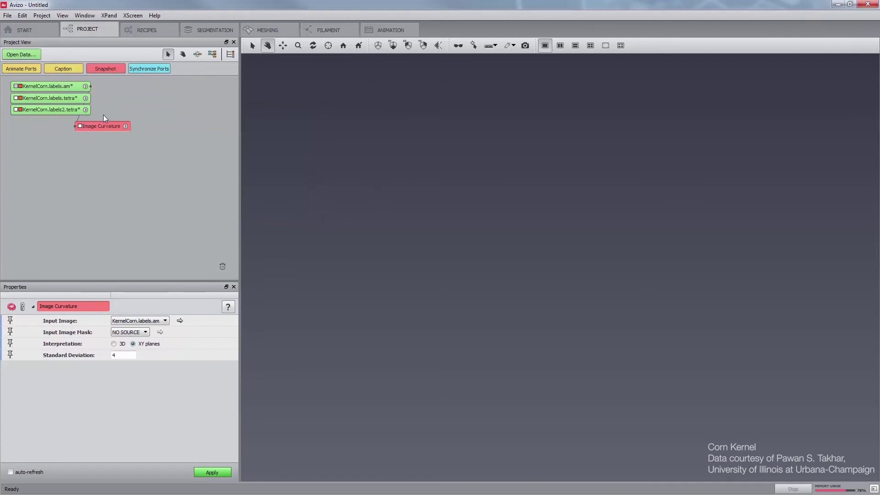
left_click_drag(104, 126, 149, 125)
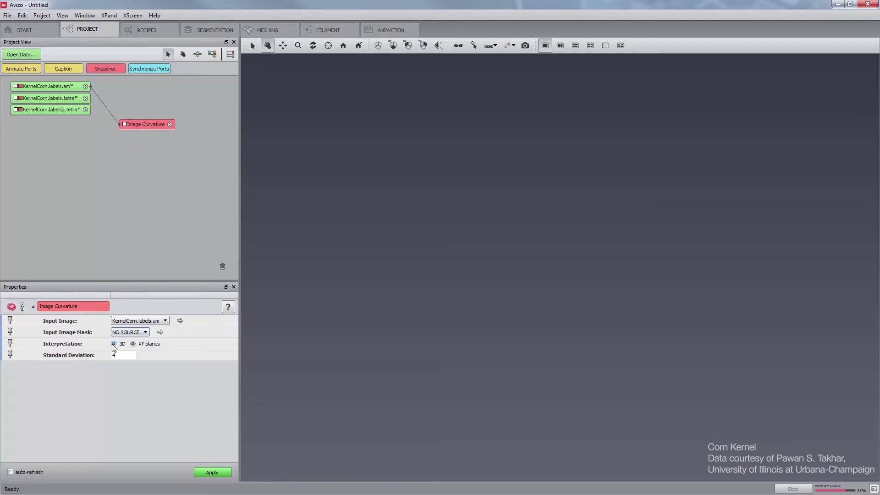
left_click(211, 473)
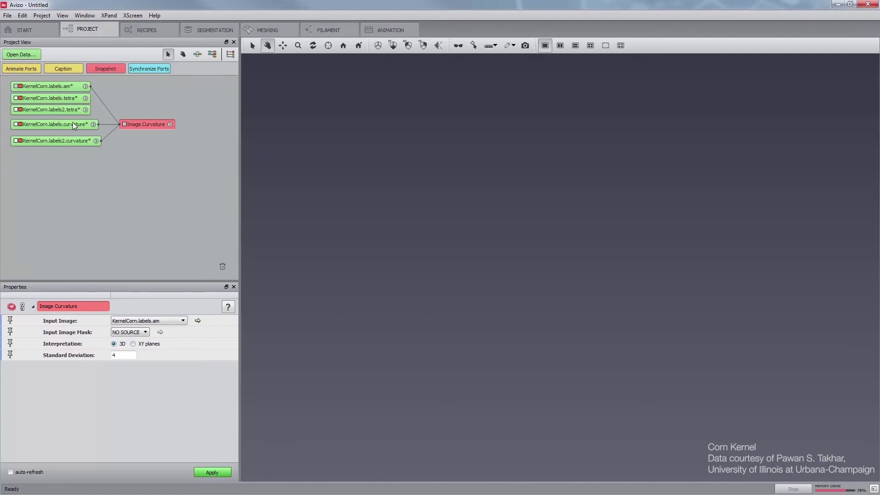
left_click_drag(72, 122, 74, 127)
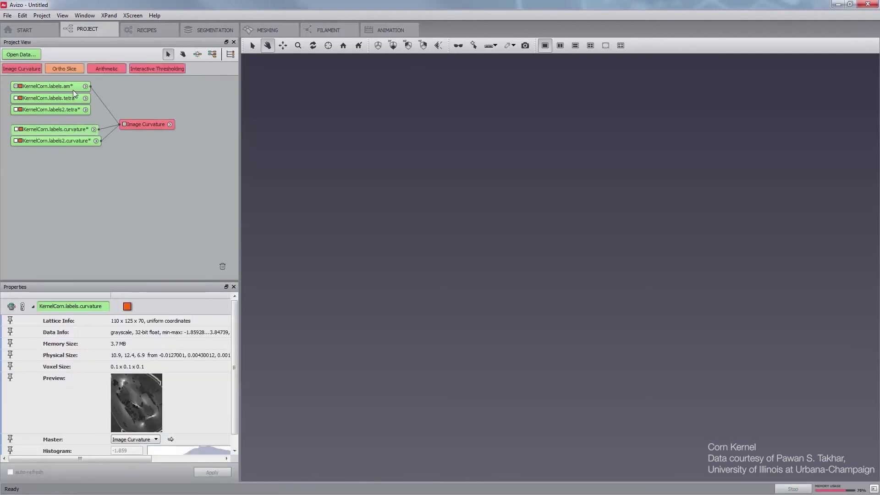
Create a Tetra Grid View on KernelCorn.labels.tetra, placed below Image Curvature
left_click(72, 98)
right_click(73, 98)
left_click(201, 154)
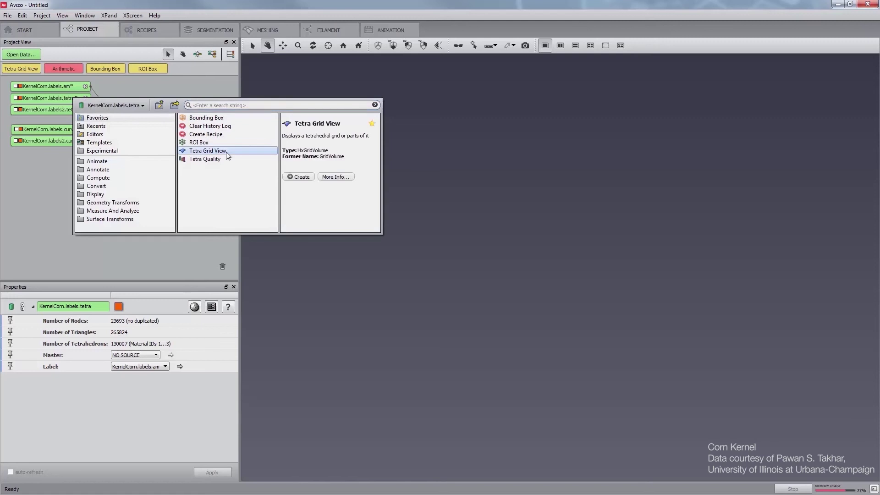
left_click(300, 179)
left_click_drag(188, 97, 150, 153)
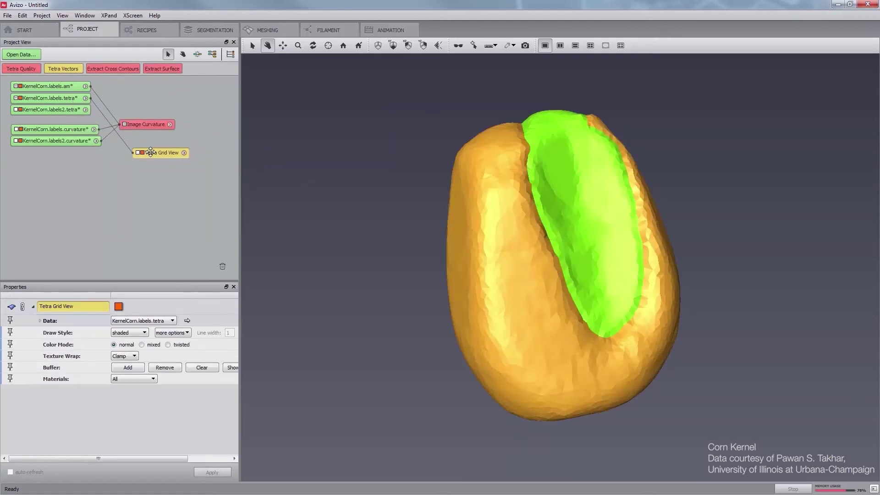
Connect the Tetra Grid View's Color Field port to KernelCorn.labels.curvature
left_click(138, 153)
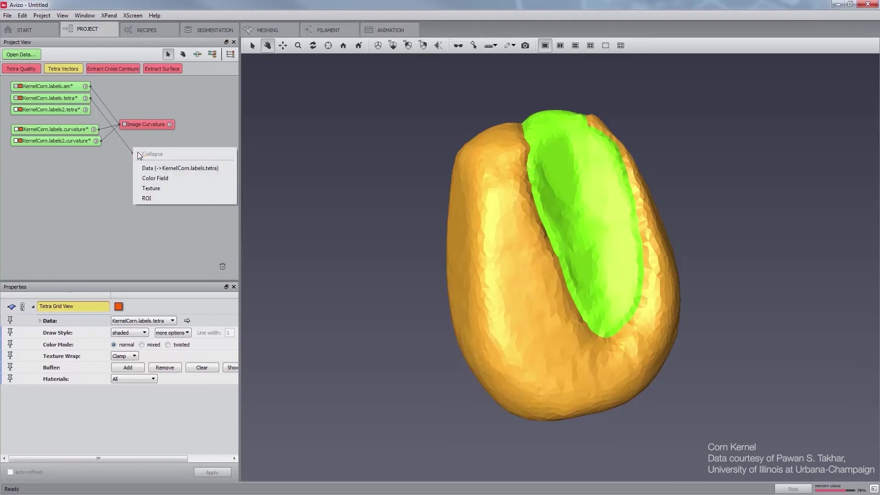
left_click(135, 179)
left_click(78, 131)
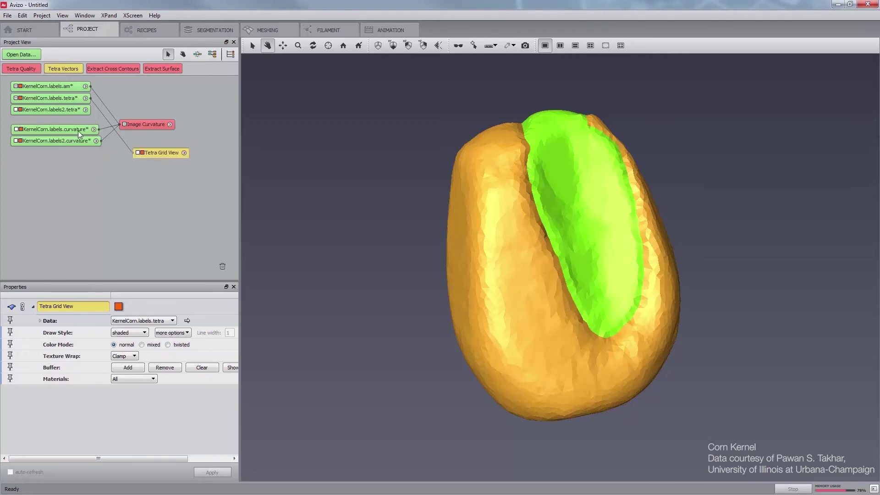
left_click(83, 129)
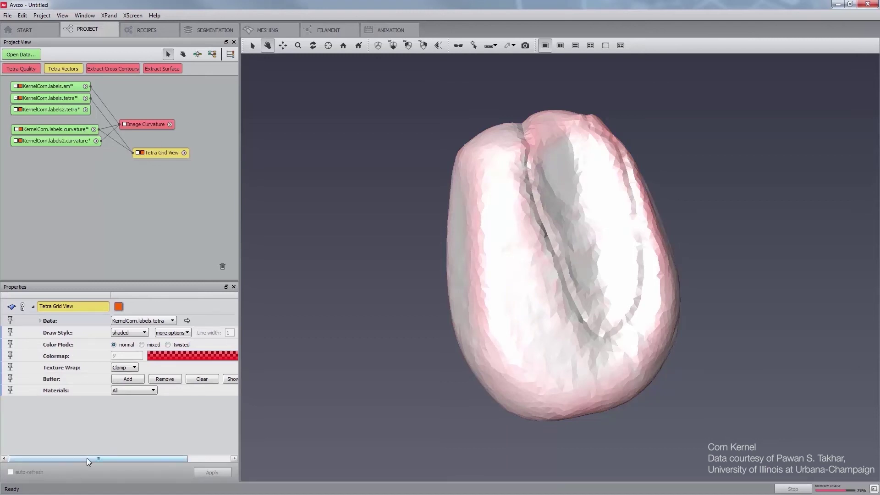
Apply the physics.icol rainbow colormap with range -0.8 to 1 and rotate to inspect the kernel
left_click_drag(87, 458, 162, 457)
left_click(229, 356)
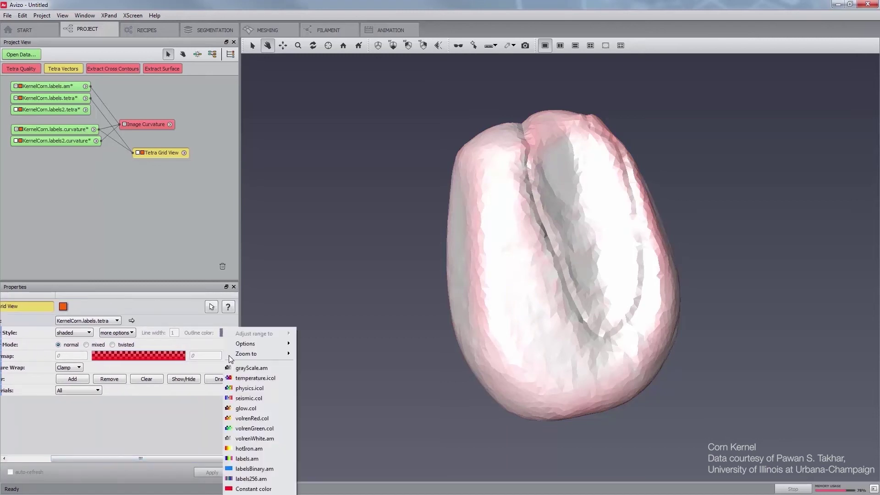
left_click(245, 389)
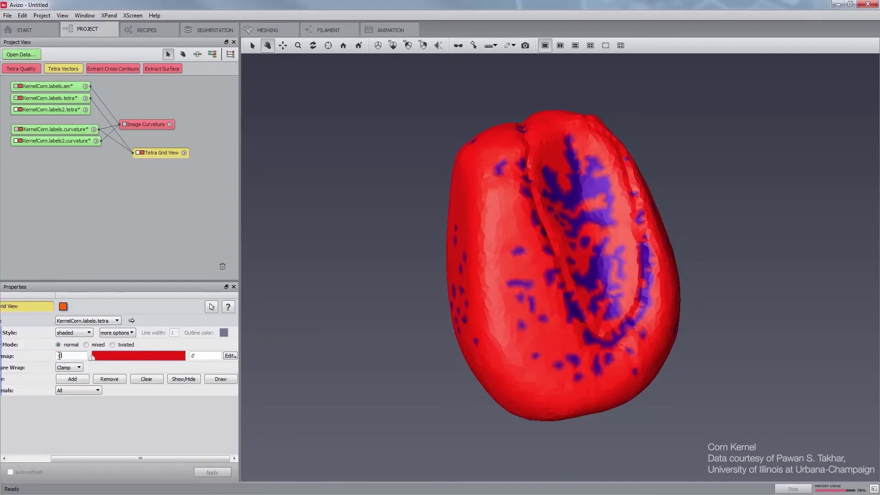
left_click(191, 356)
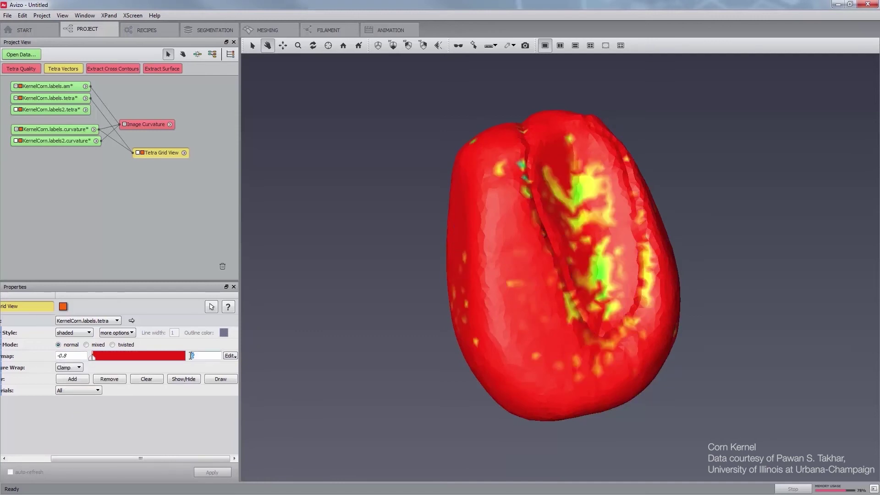
key("Return")
left_click_drag(602, 277, 526, 229)
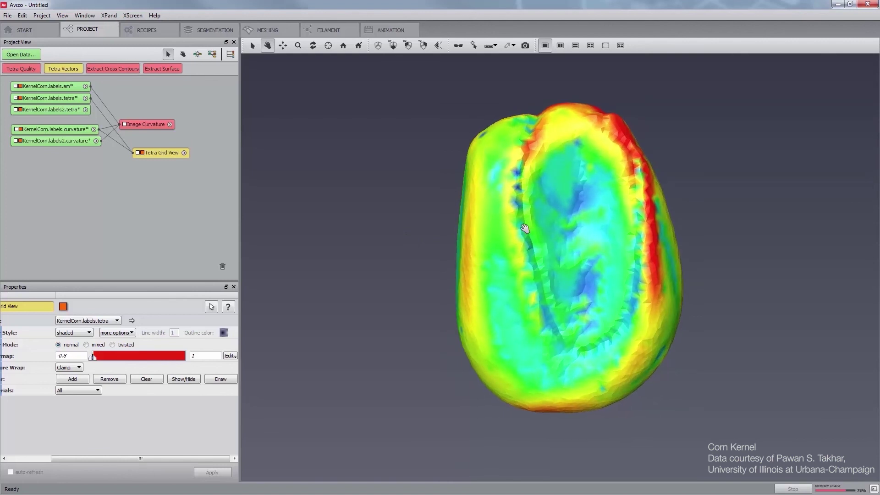
Create an Arithmetic module on KernelCorn.labels.tetra with KernelCorn.labels.curvature as Input B
right_click(59, 97)
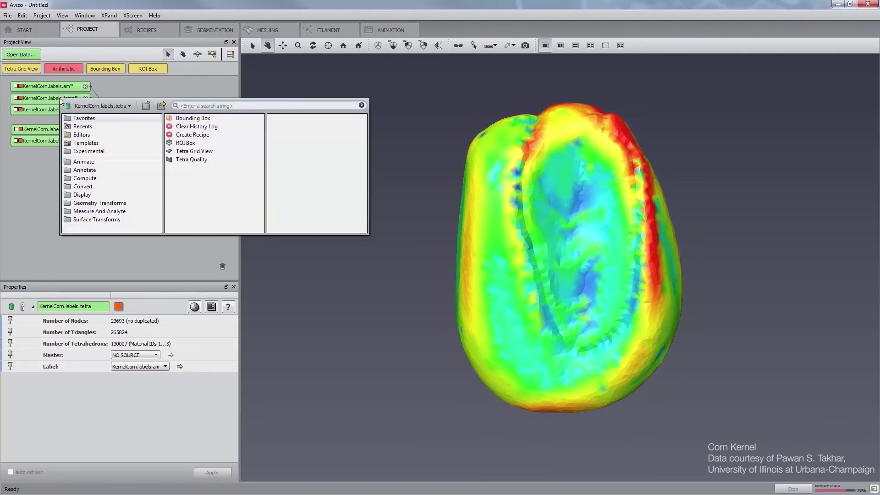
type("arith")
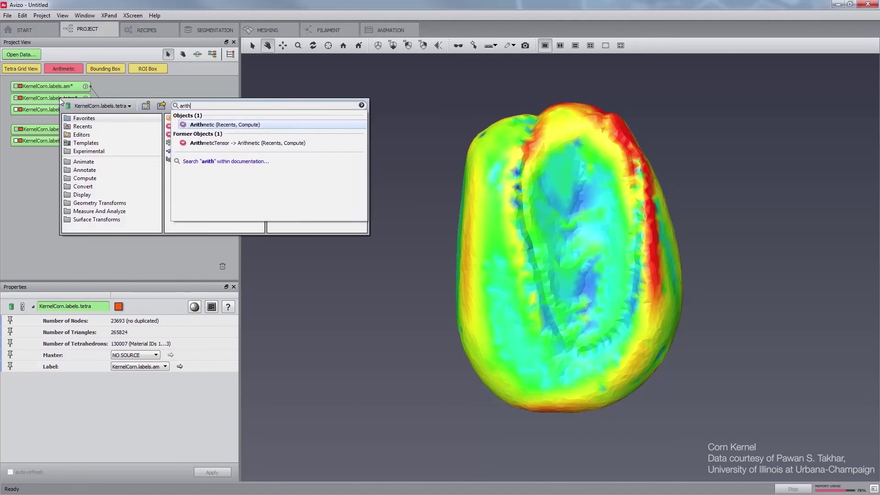
key("Return")
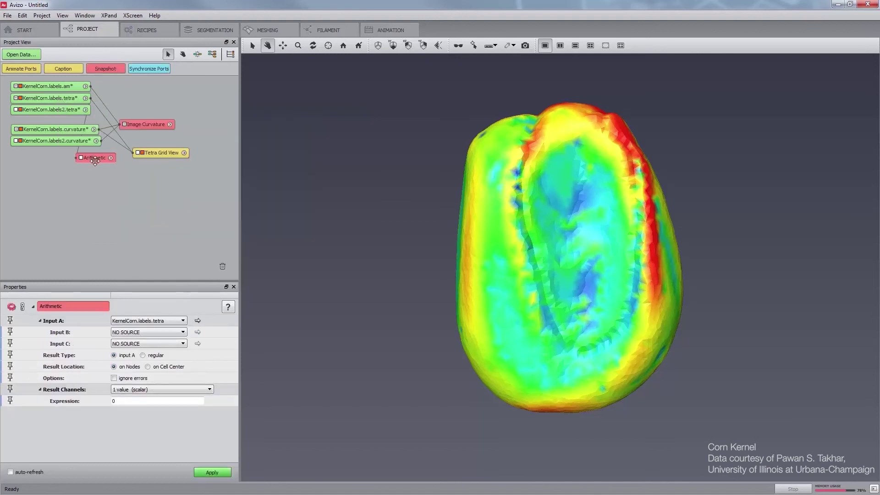
left_click_drag(95, 161, 151, 176)
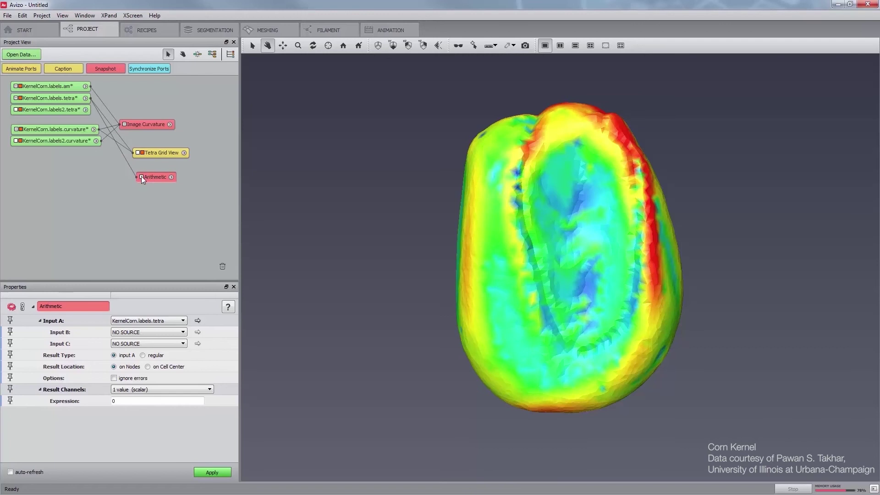
left_click(142, 177)
left_click(152, 203)
left_click(92, 130)
Set the Arithmetic expression to B and apply it to produce the per-node Result
double_click(115, 401)
type("B")
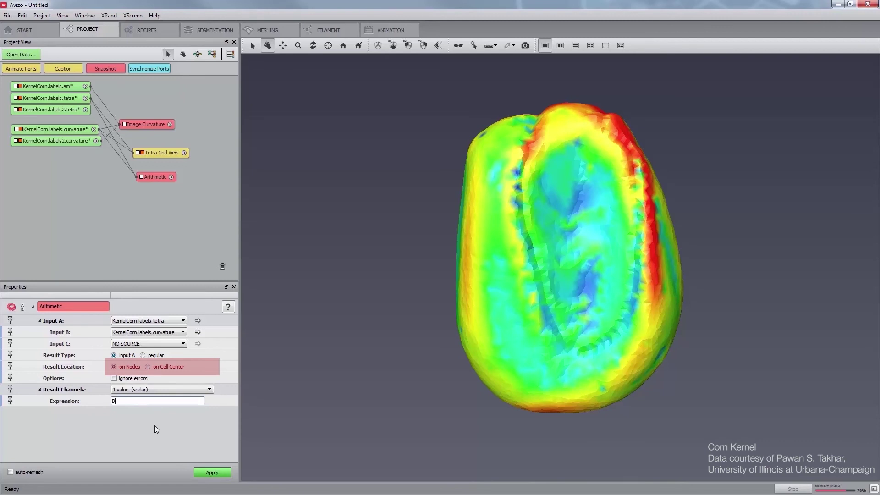
left_click(216, 473)
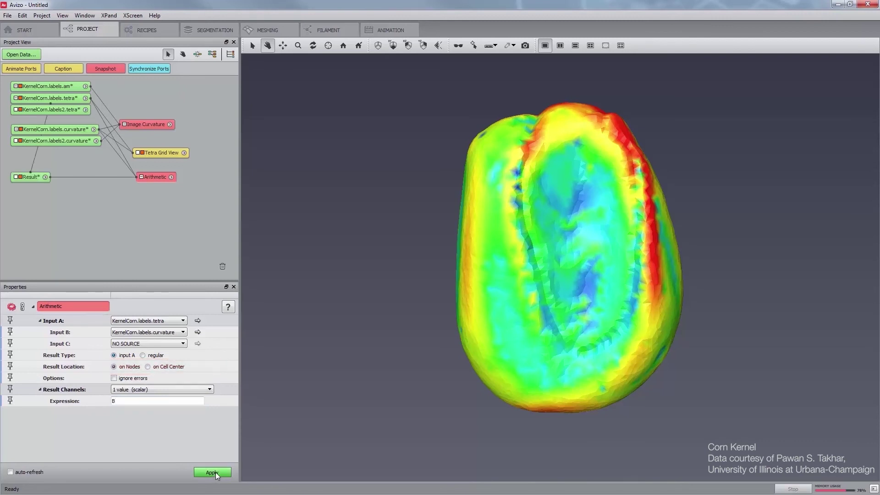
Disconnect the Result field from Arithmetic so a new result will be created
left_click_drag(46, 179, 62, 197)
left_click_drag(146, 178, 146, 195)
left_click(95, 196)
key("Delete")
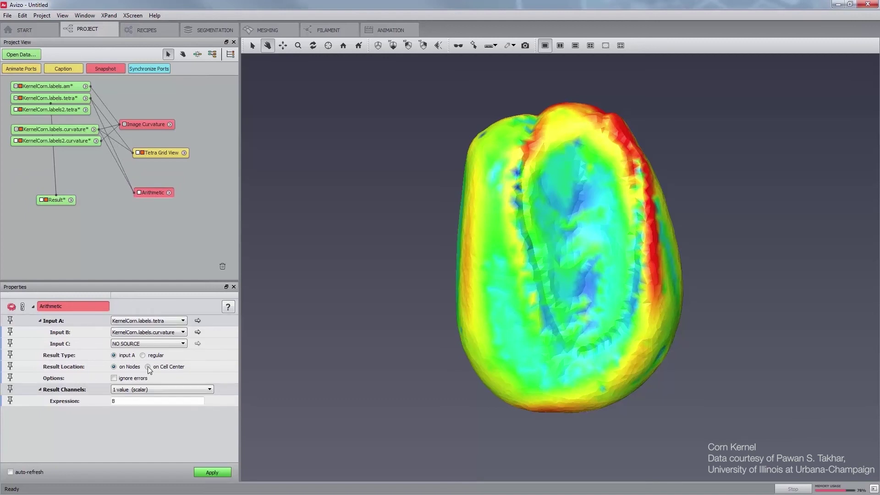
Compute a per-cell Arithmetic output, Result2, stored on cell centers, placed below Result
left_click(212, 473)
left_click(41, 214)
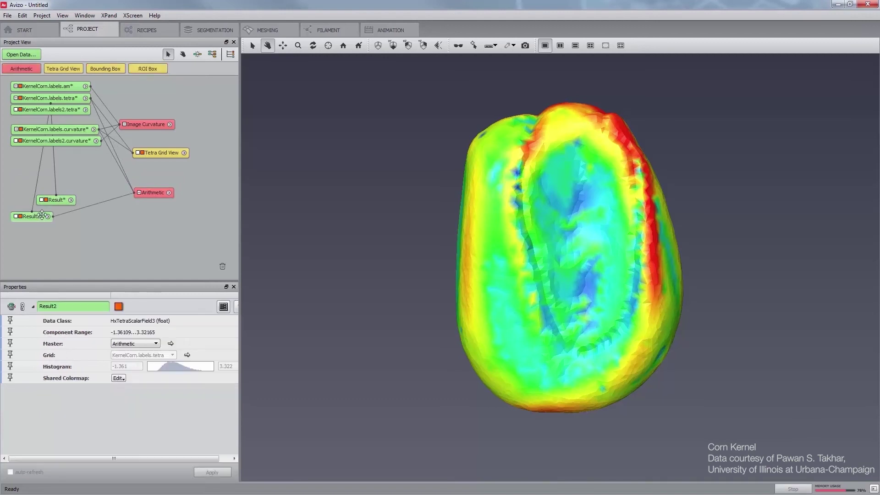
left_click_drag(42, 214, 58, 209)
Colour the kernel mesh by Result2 in Tetra Grid View, then switch the colouring back to Result
left_click_drag(160, 153, 136, 183)
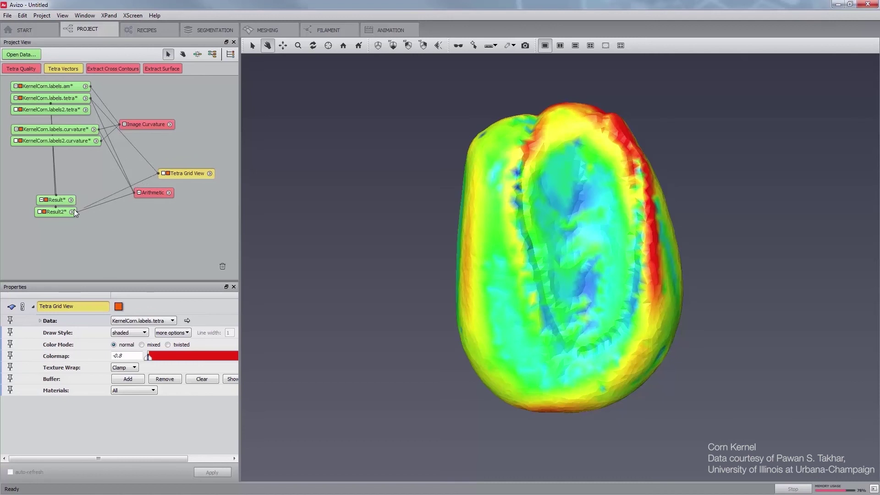
left_click_drag(75, 212, 65, 214)
left_click_drag(140, 184, 59, 200)
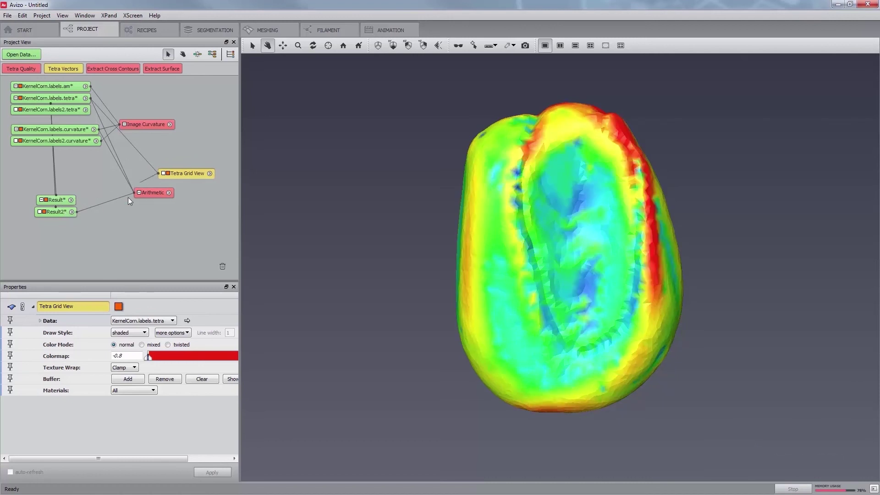